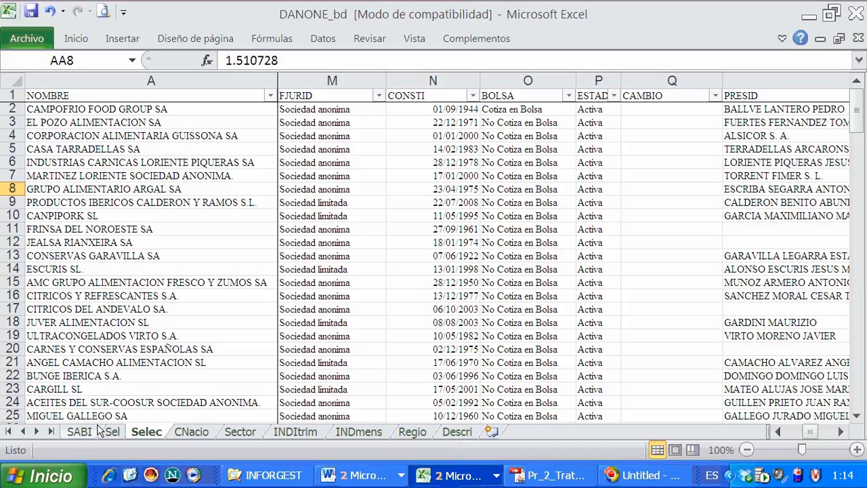
Locate the DANONE SA record on the Selec sheet and select its entire row
left_click(286, 255)
left_click(156, 272)
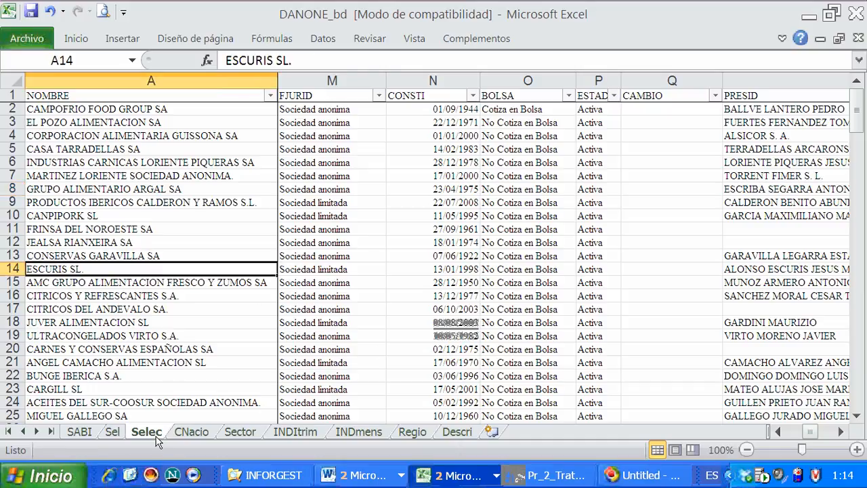
left_click_drag(252, 348, 306, 342)
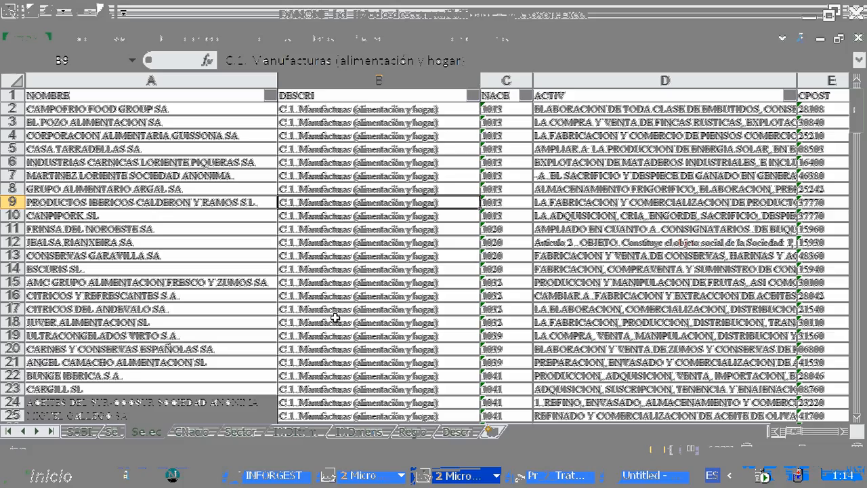
scroll(262, 254, "down", 4)
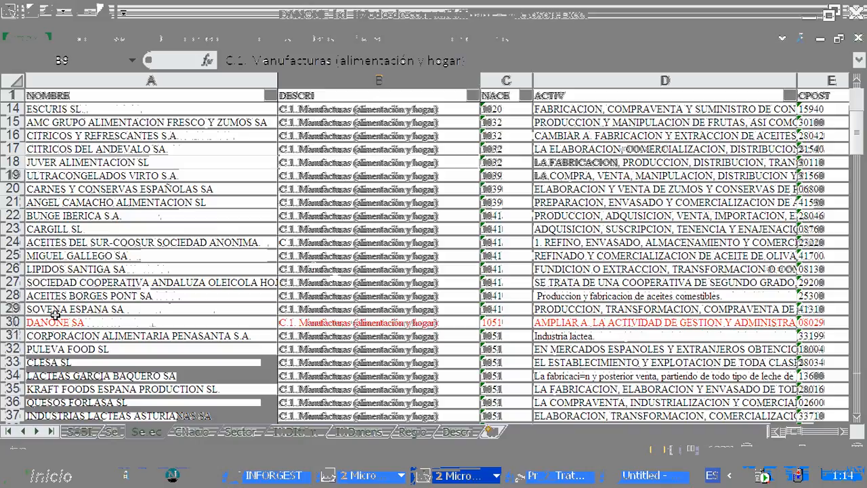
left_click(14, 322)
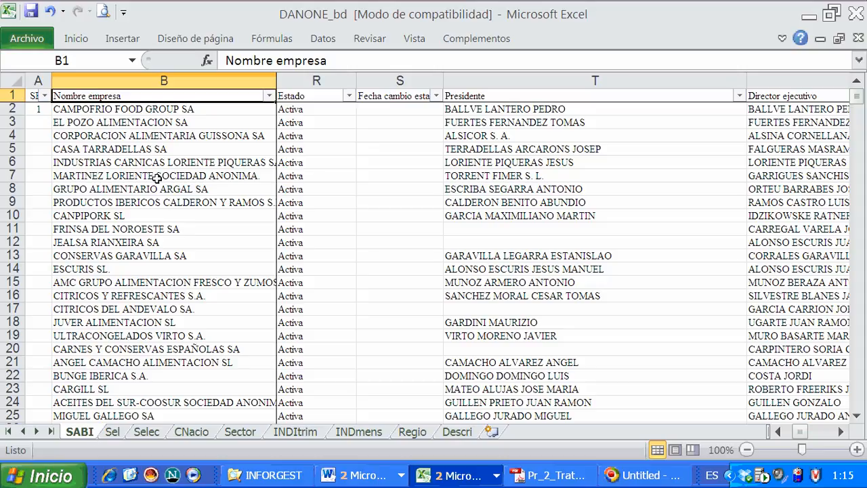
Examine every status value offered by the Estado column's filter list on the SABI sheet
left_click(297, 177)
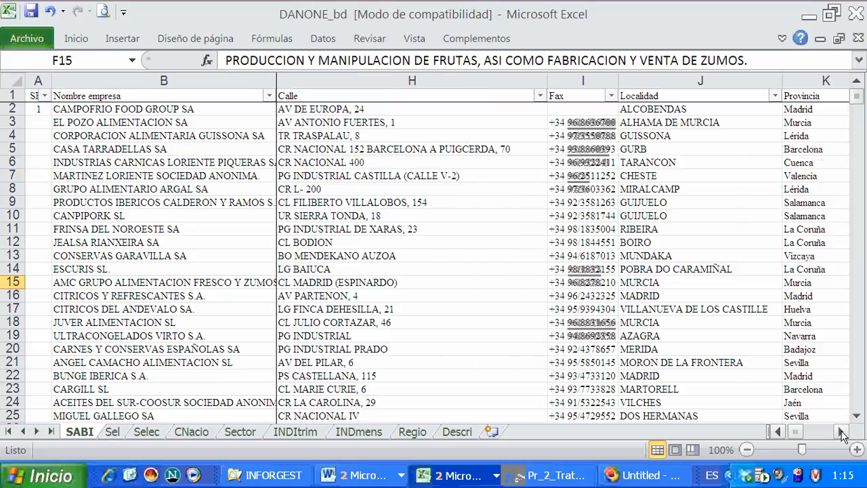
left_click(842, 431)
left_click(841, 432)
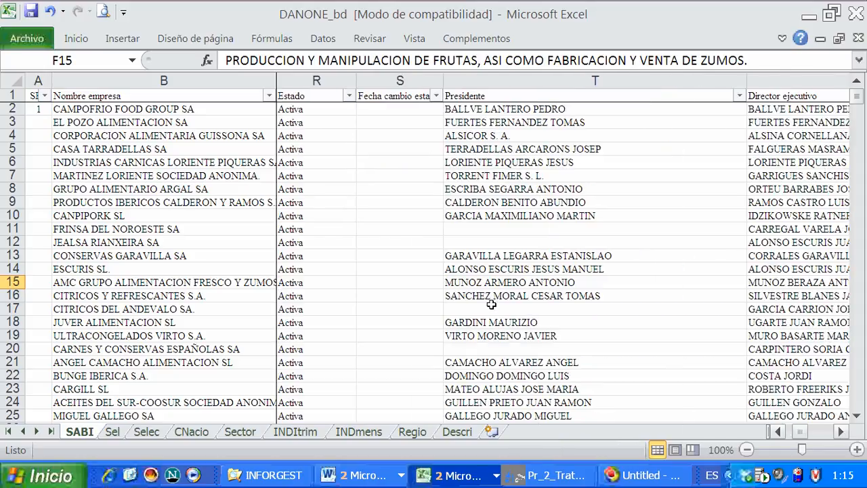
left_click(349, 96)
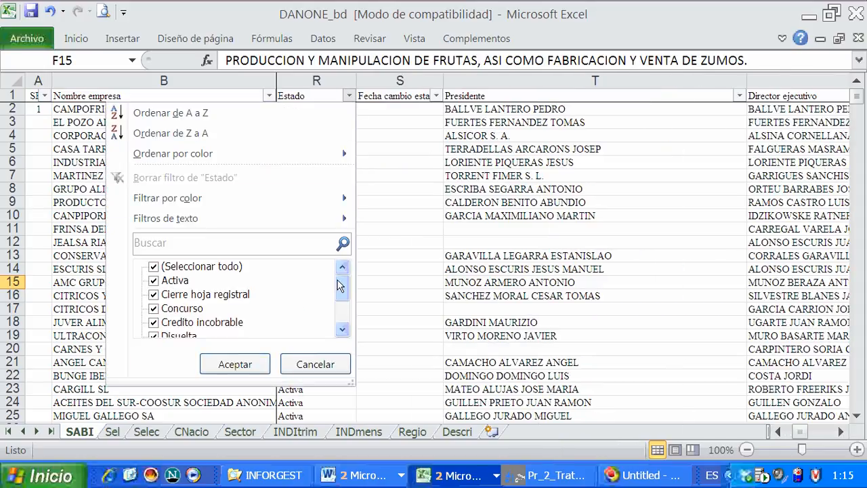
left_click(342, 331)
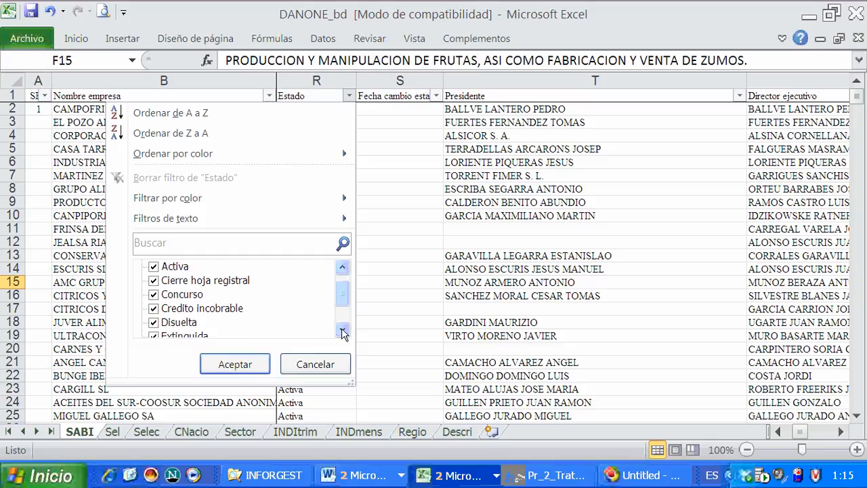
left_click(342, 331)
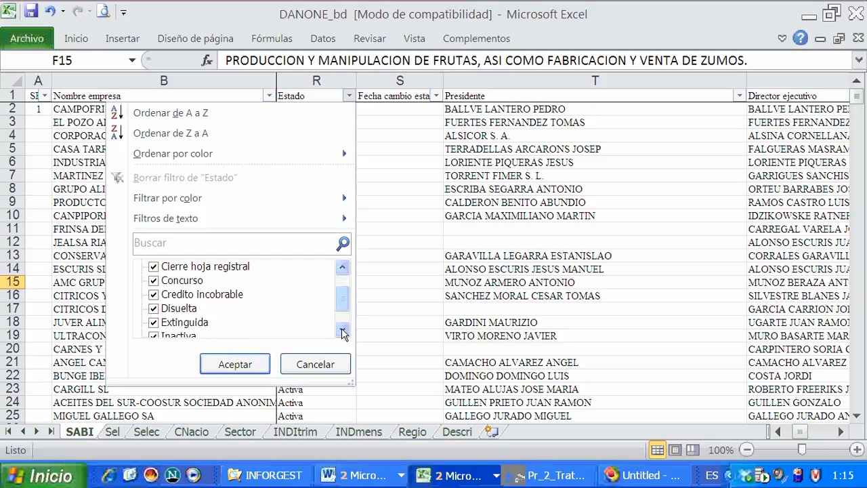
left_click(342, 331)
left_click(342, 331)
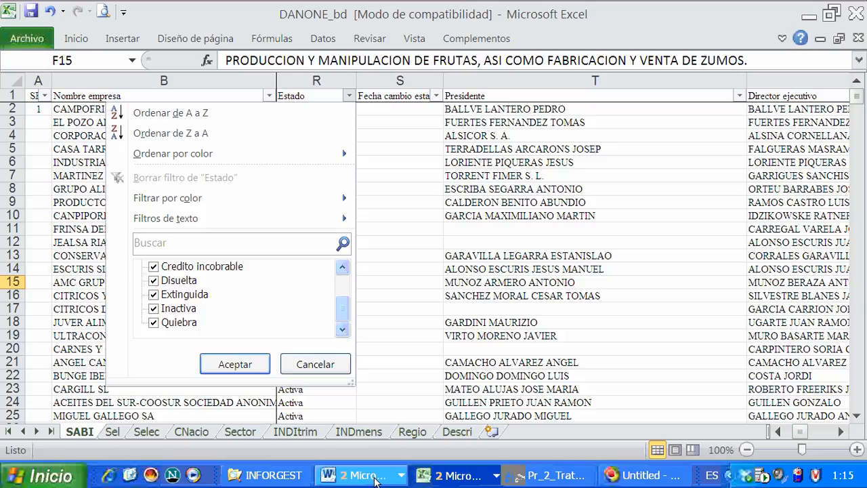
Switch to the Pr2_IBD document in Word and read the transformation notes for the ESTADO variable
left_click(378, 475)
left_click(374, 433)
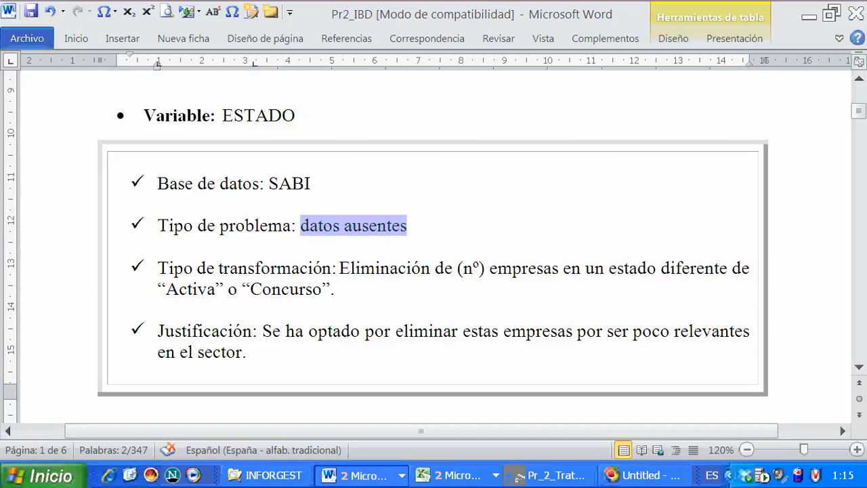
left_click(311, 336)
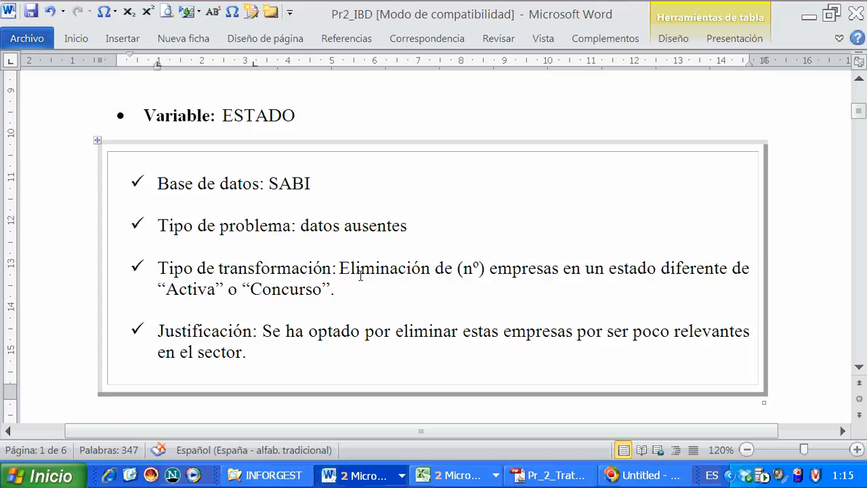
Switch back to the DANONE_bd workbook in Excel
left_click(467, 475)
left_click(474, 455)
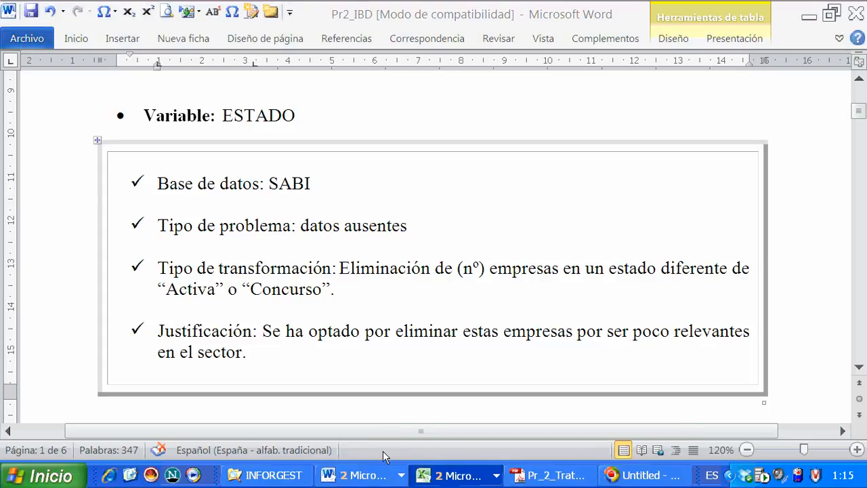
left_click(448, 474)
left_click(454, 475)
left_click(454, 474)
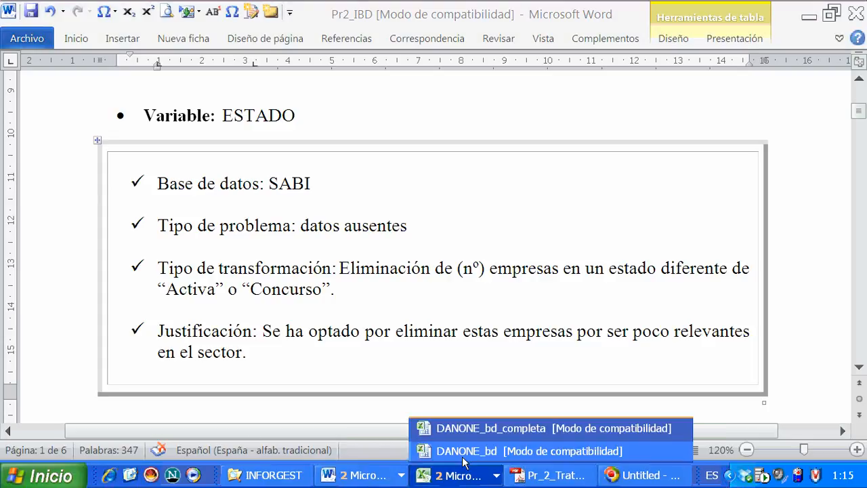
left_click(468, 451)
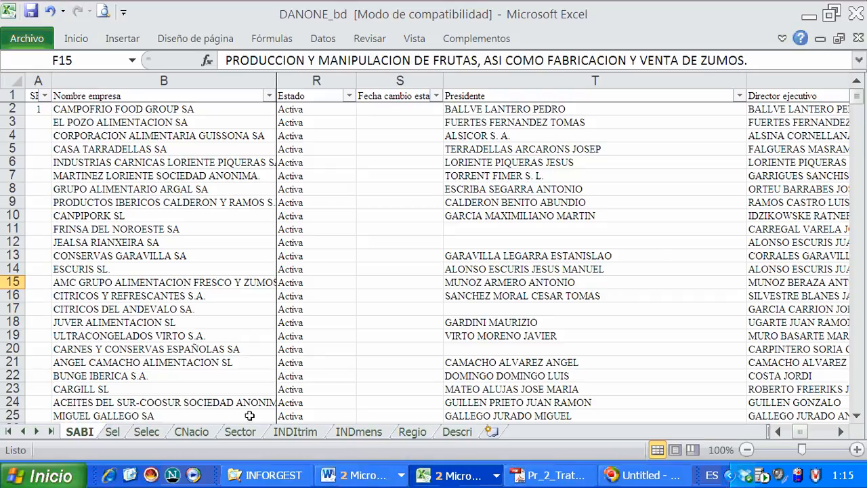
Examine the last company records on the Sel sheet across its columns through Resultado del Ejercicio
left_click(148, 432)
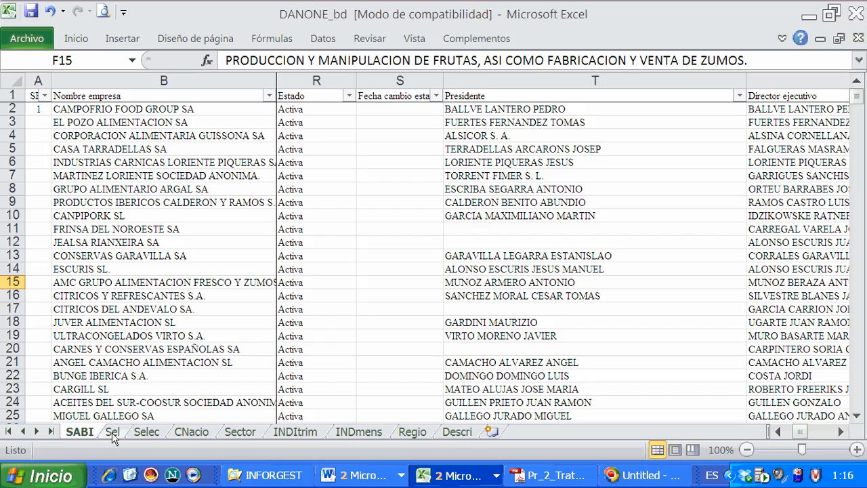
left_click(112, 432)
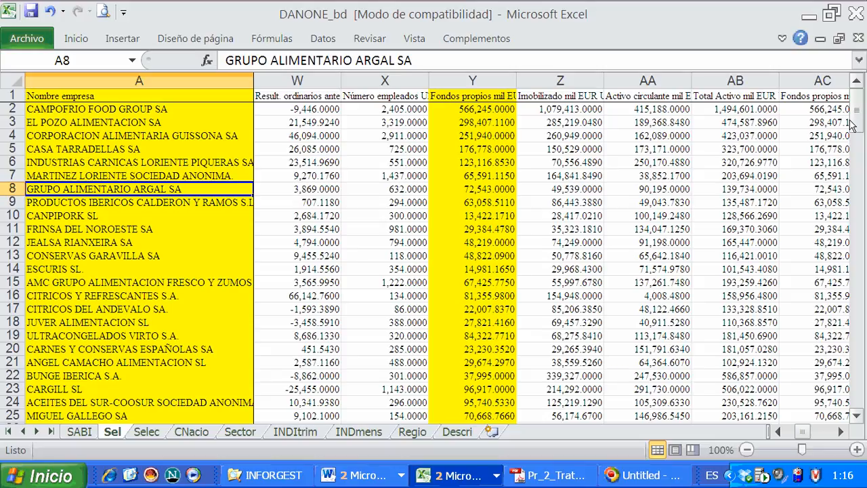
left_click_drag(852, 126, 854, 397)
scroll(298, 372, "down", 1)
left_click(229, 378)
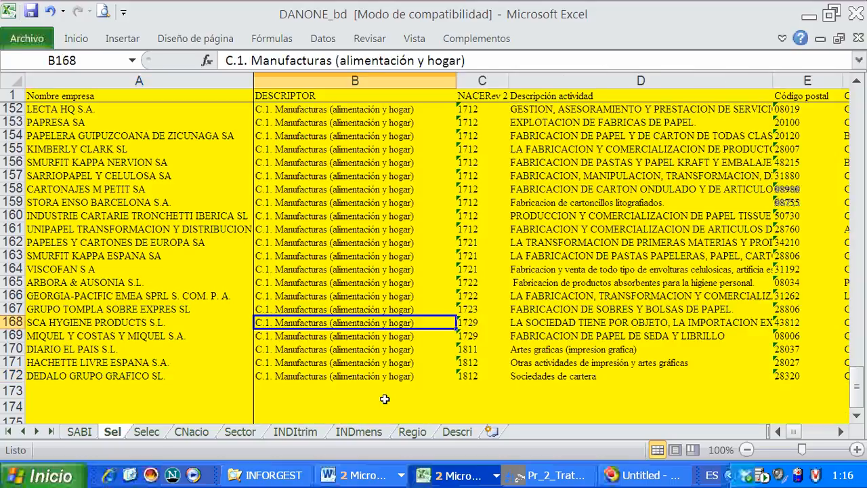
left_click(841, 431)
left_click(841, 431)
left_click(841, 432)
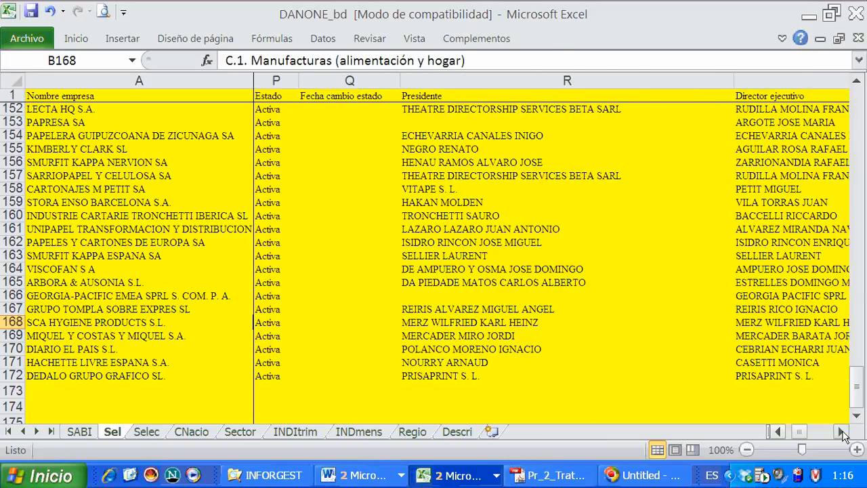
left_click(841, 431)
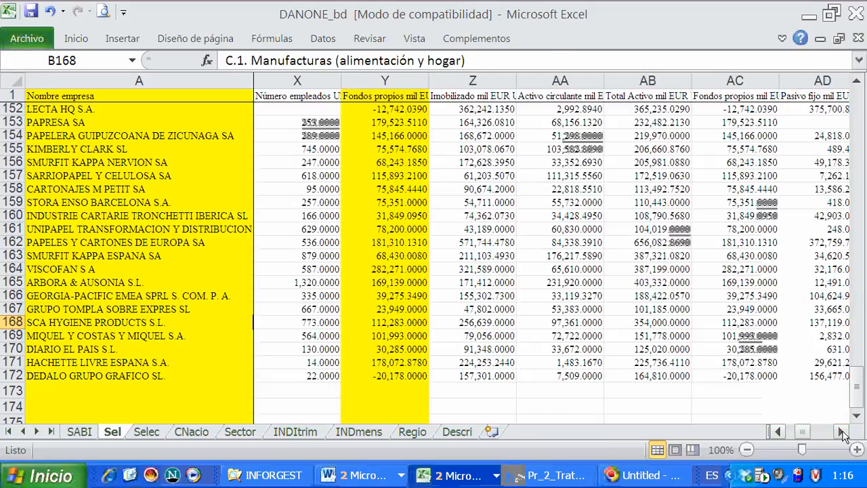
left_click_drag(841, 432, 841, 431)
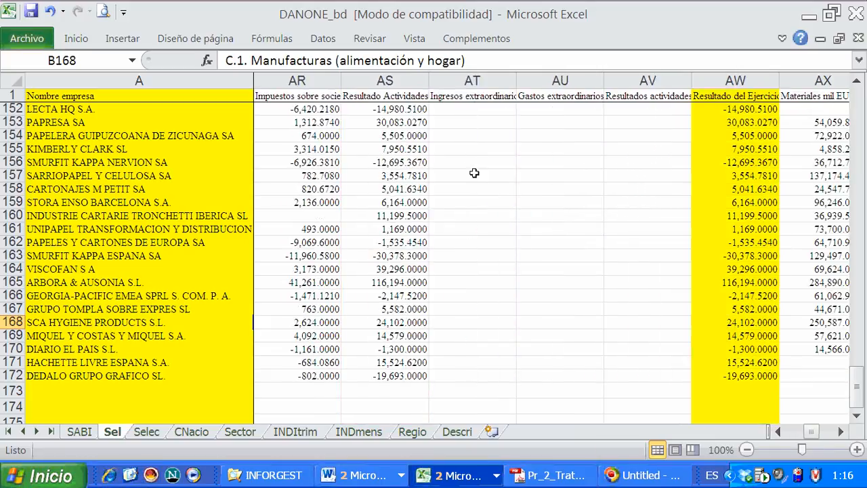
Delete the ELIMIN column, column AD, from the Selec sheet
left_click(145, 431)
left_click_drag(840, 433, 839, 434)
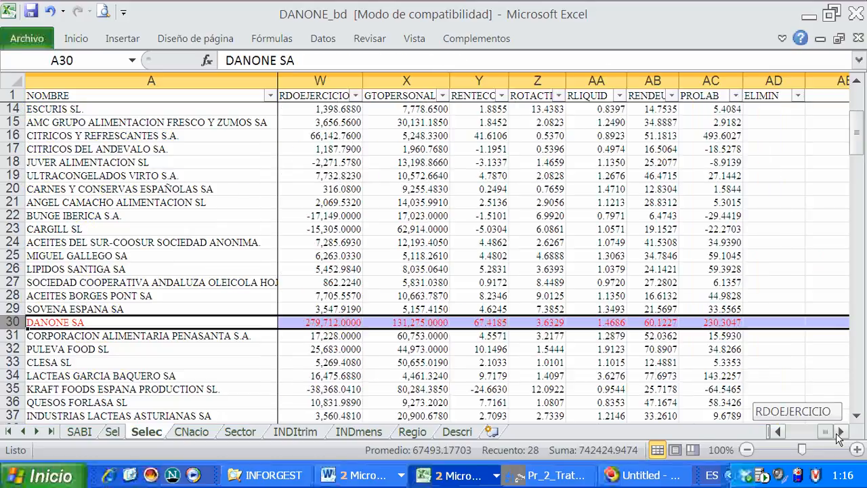
left_click(772, 82)
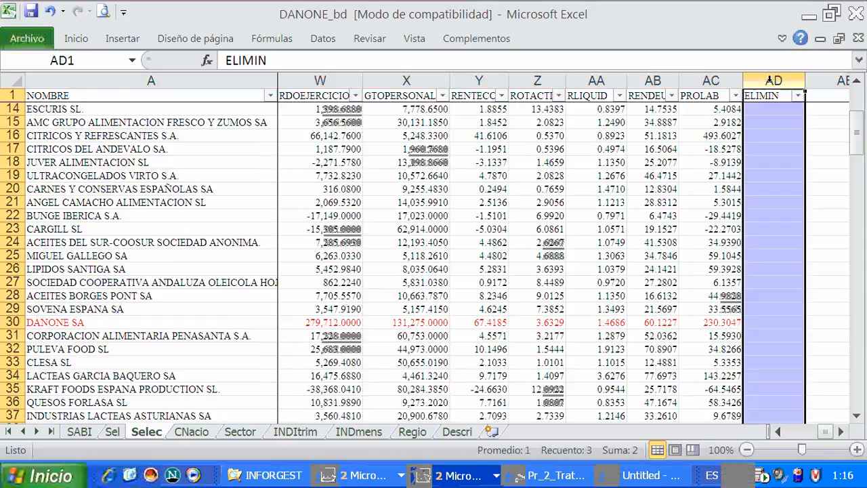
right_click(771, 82)
left_click(731, 222)
left_click(613, 229)
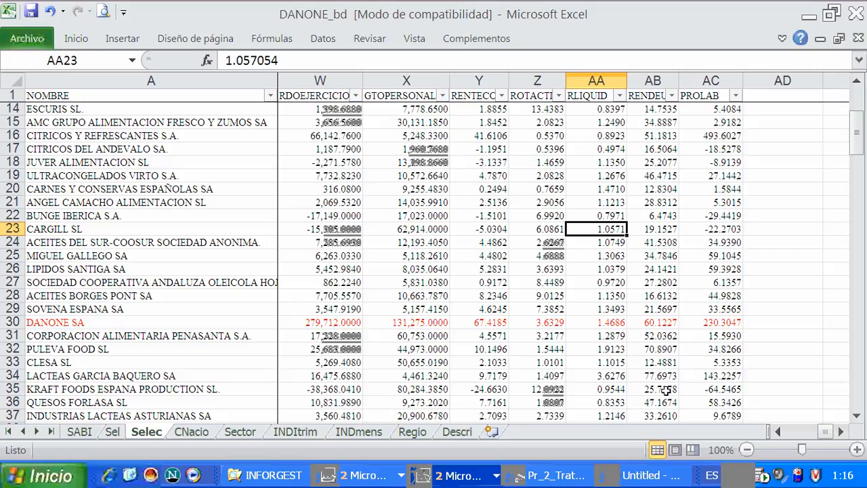
Review the Selec sheet's header-row filters and the company records below them
left_click(778, 432)
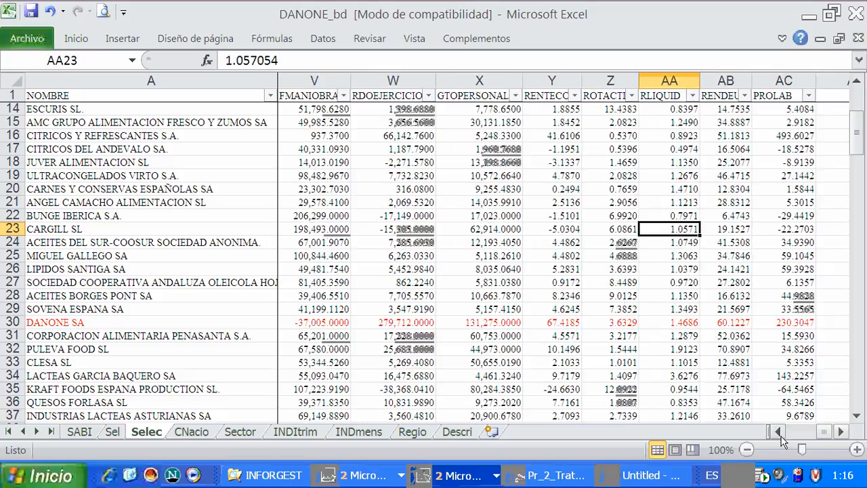
left_click(780, 435)
left_click(613, 362)
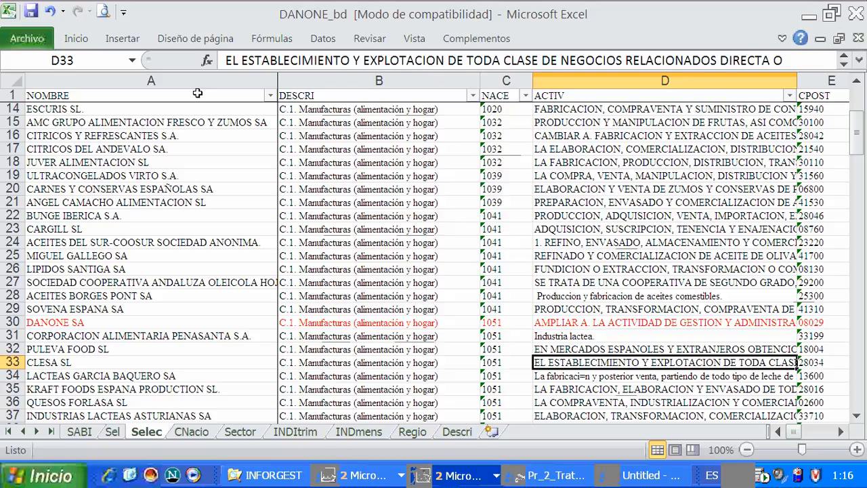
left_click(331, 39)
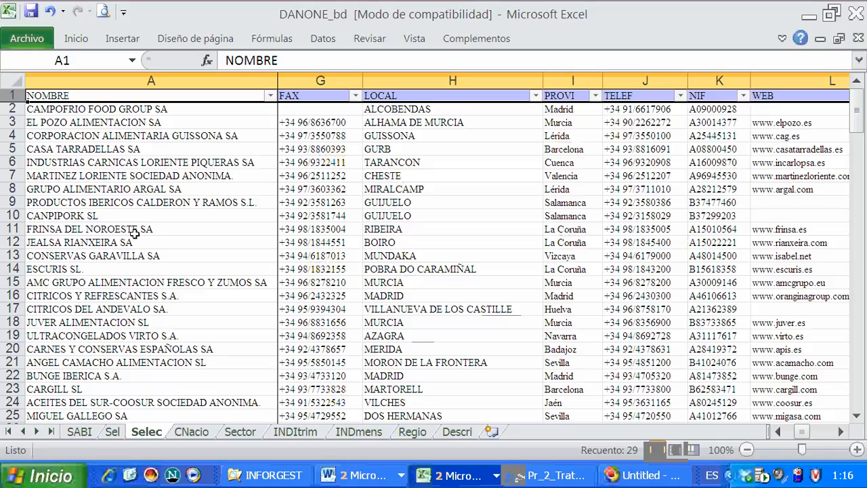
left_click_drag(857, 111, 858, 431)
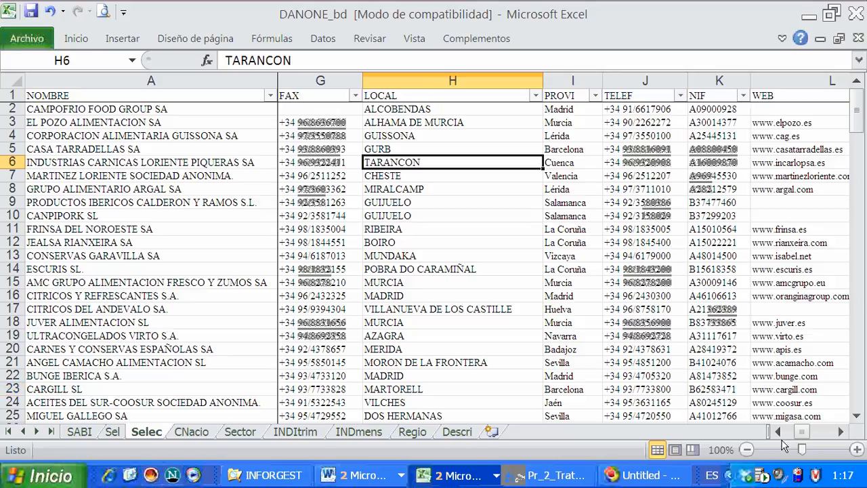
Filter the ESTADO column on the Selec sheet to exclude Activa, keeping only Inactiva and Quiebra
left_click(839, 431)
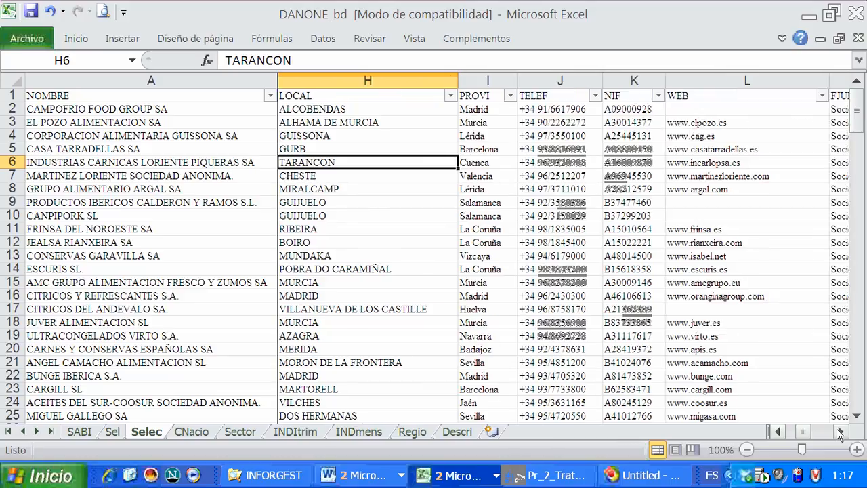
left_click(839, 431)
left_click(839, 432)
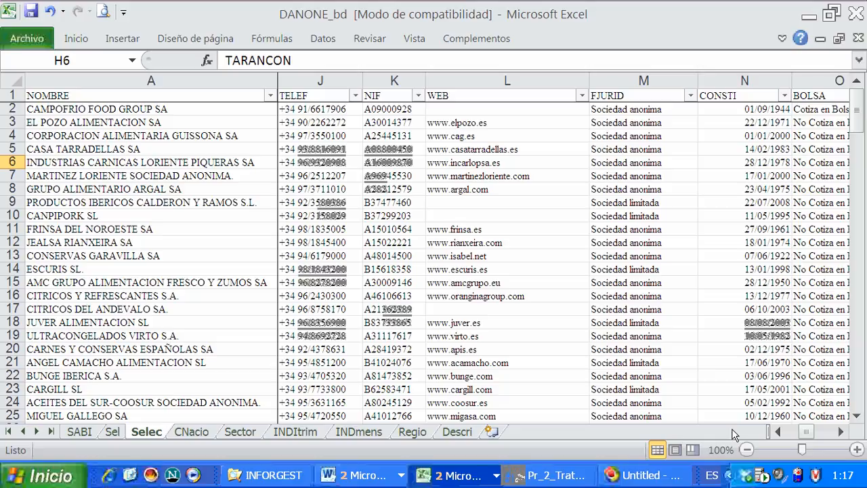
left_click(841, 431)
left_click(841, 431)
left_click(840, 431)
left_click(840, 432)
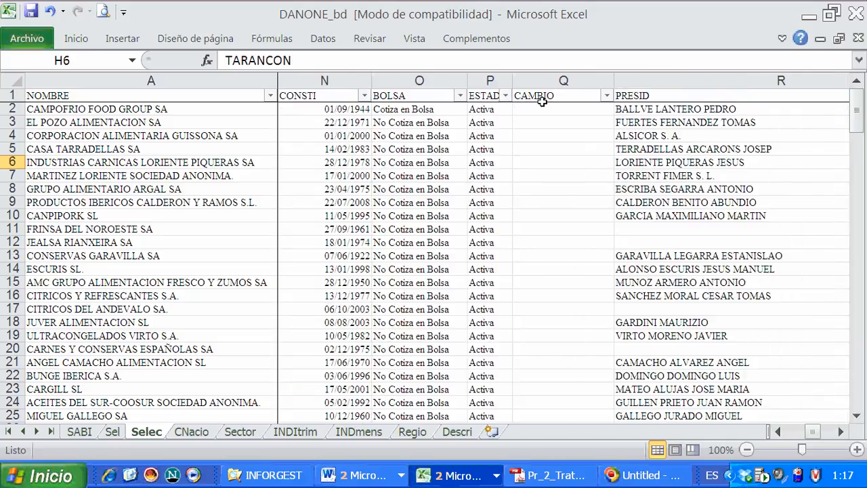
left_click(505, 95)
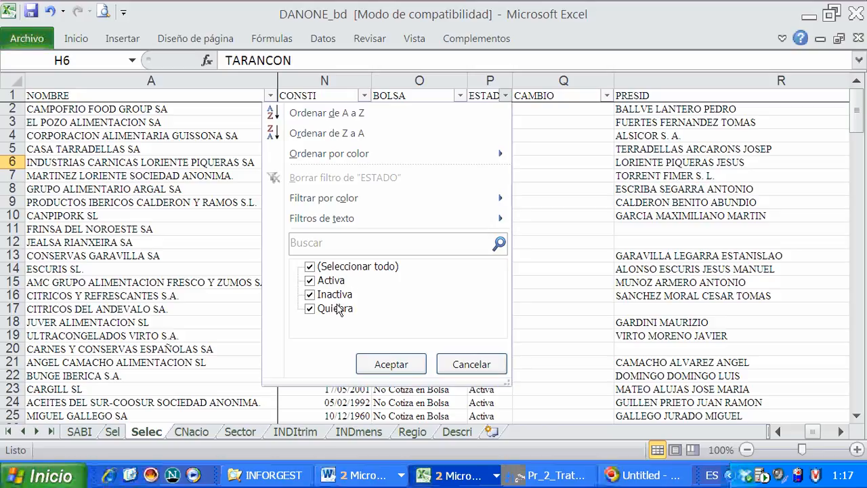
left_click(311, 281)
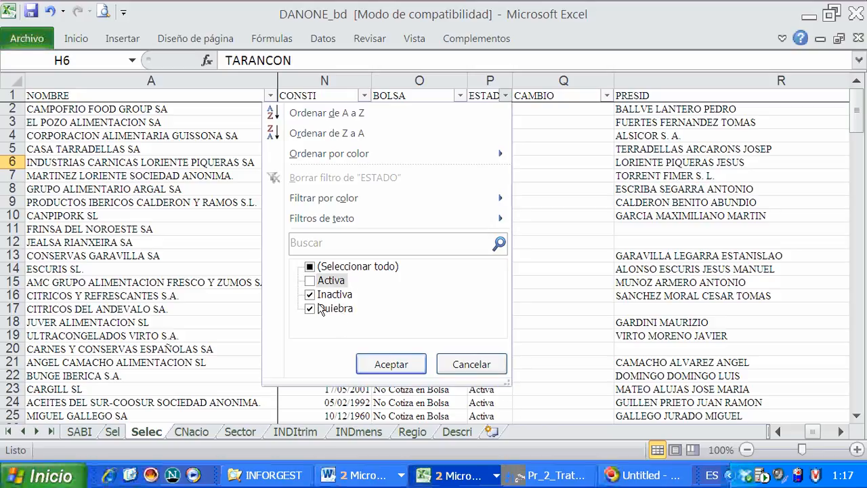
left_click(389, 364)
Highlight the ESTADO cells of the filtered Inactiva and Quiebra companies with a yellow fill
left_click_drag(482, 111, 482, 123)
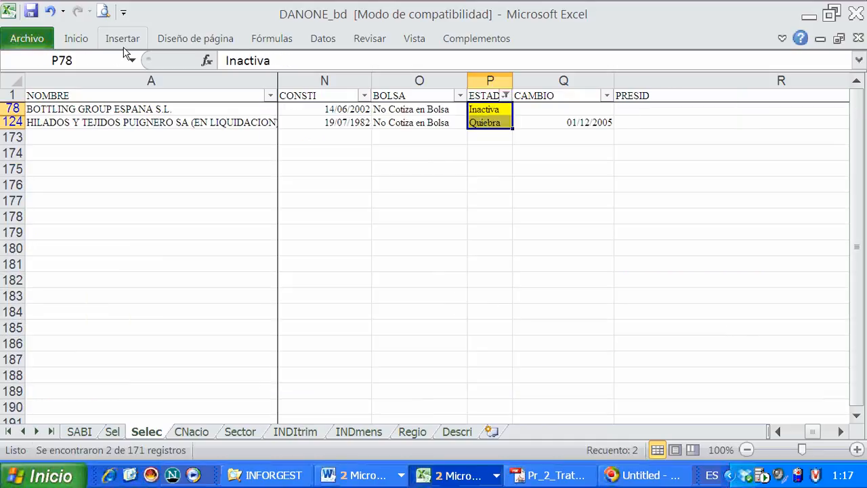
left_click(80, 40)
left_click(199, 96)
left_click(497, 122)
left_click(488, 110)
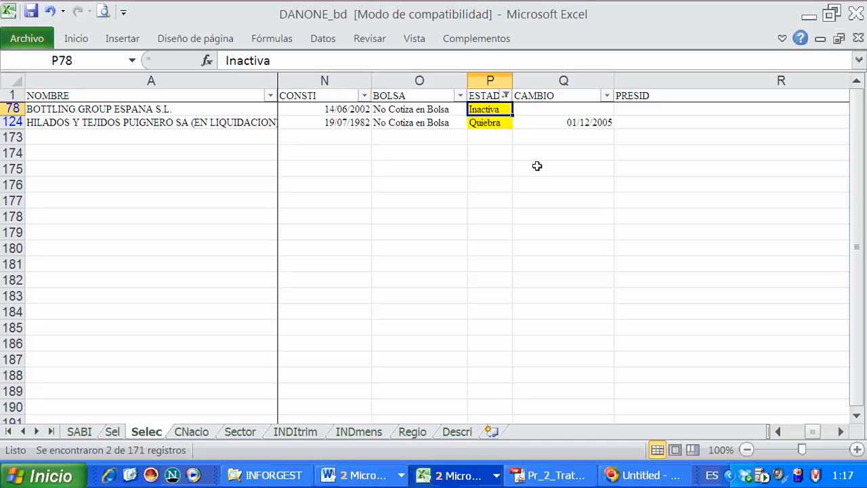
Enter the header ELIMINAR in cell AD1 of the Selec sheet and narrow column AD to fit it
left_click_drag(814, 432, 831, 433)
left_click(839, 435)
left_click(840, 435)
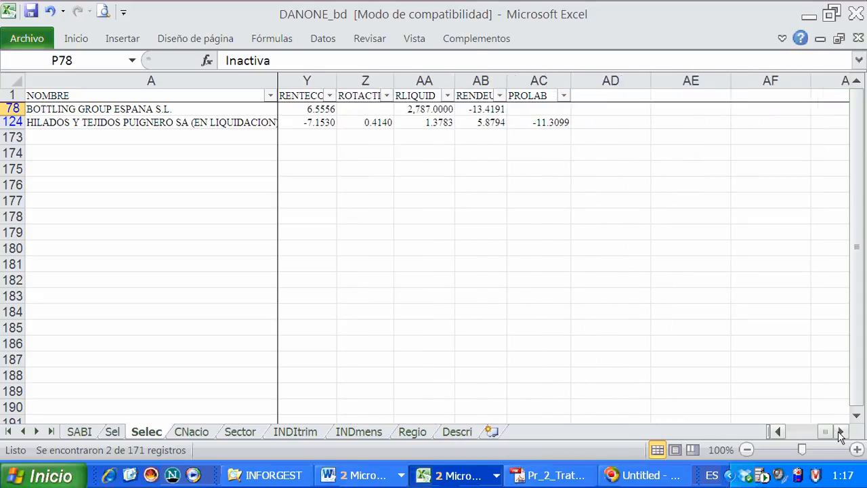
left_click(624, 99)
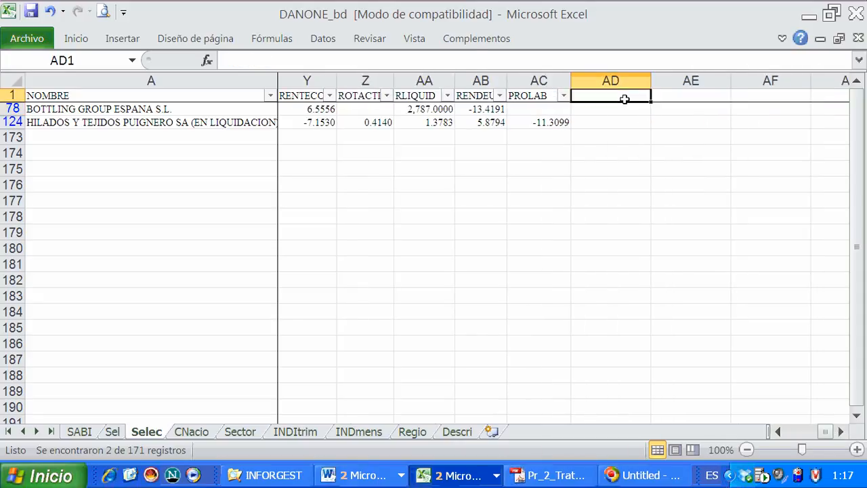
type("E")
key("BackSpace")
key("Caps_Lock")
type("el")
key("BackSpace")
key("BackSpace")
type("ELIMINAR")
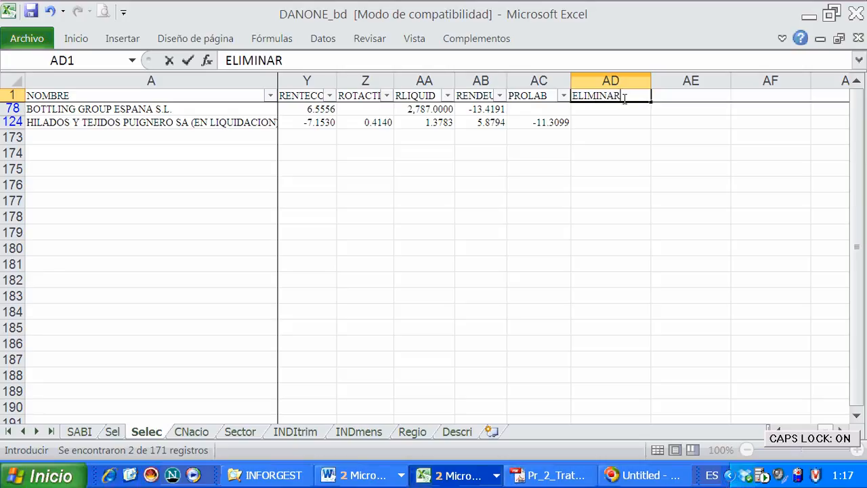
key("Return")
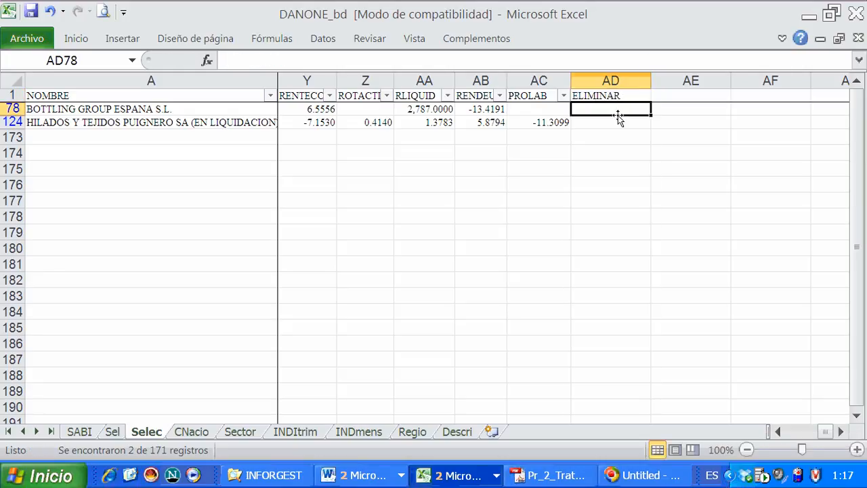
left_click_drag(648, 80, 632, 81)
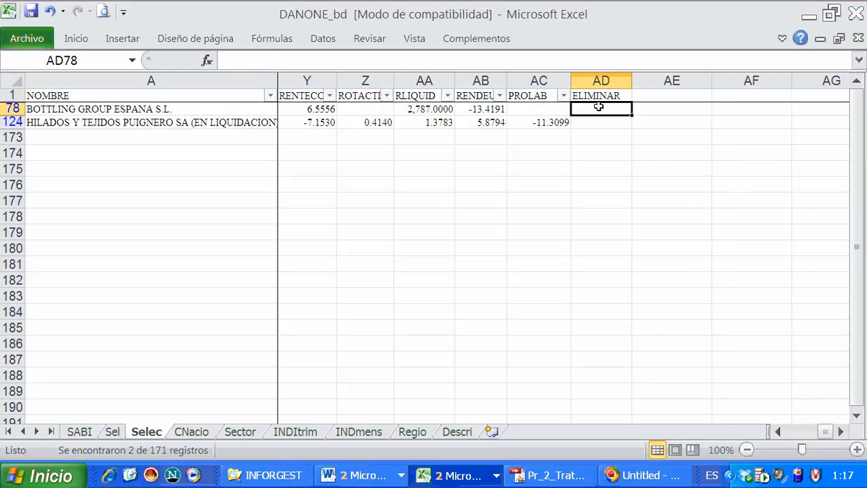
Enter 1 in the ELIMINAR column for both filtered companies, in rows 78 and 124
type("1")
key("Return")
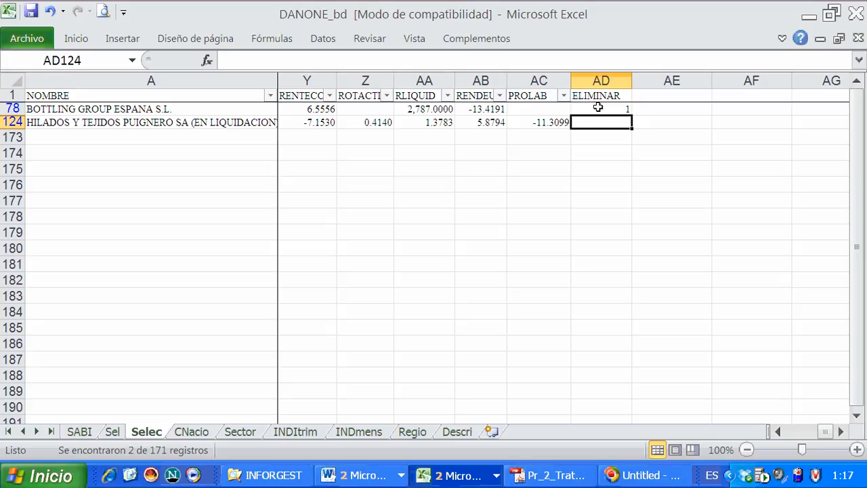
type("1")
key("Return")
left_click(598, 107)
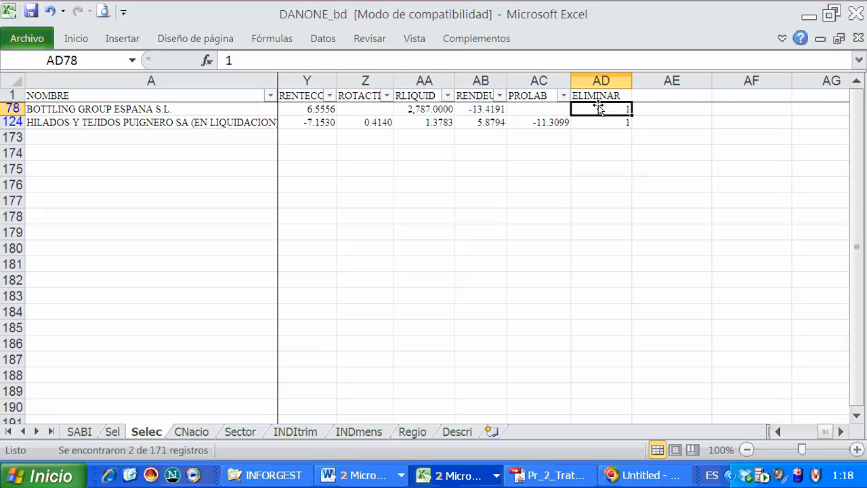
Examine the NOMBRE, ACTIV and ESTADO entries of the two filtered companies without altering their data
left_click(147, 110)
left_click(146, 123)
left_click_drag(257, 129, 74, 112)
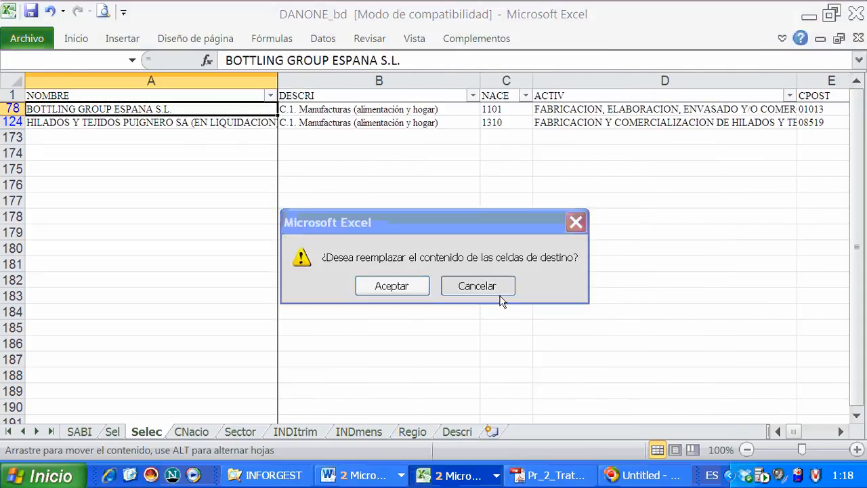
left_click(496, 286)
left_click(577, 122)
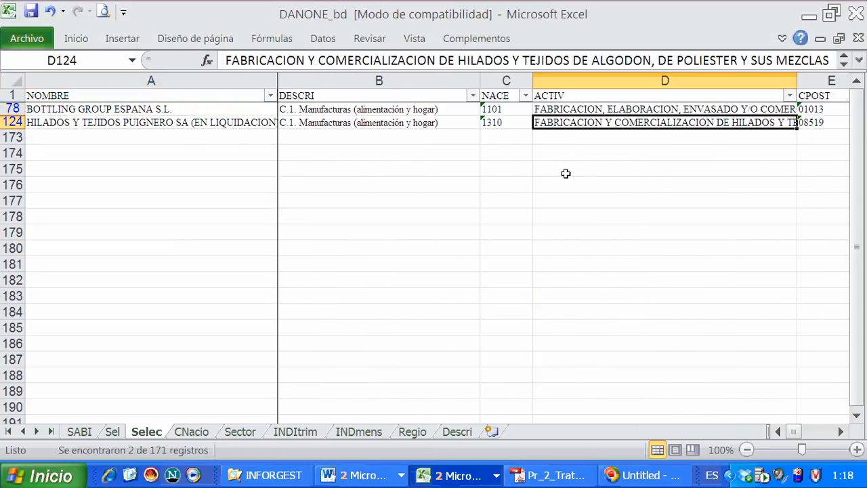
left_click(581, 111)
left_click(599, 125)
left_click(840, 431)
left_click(839, 431)
left_click(840, 432)
left_click(840, 432)
left_click(839, 432)
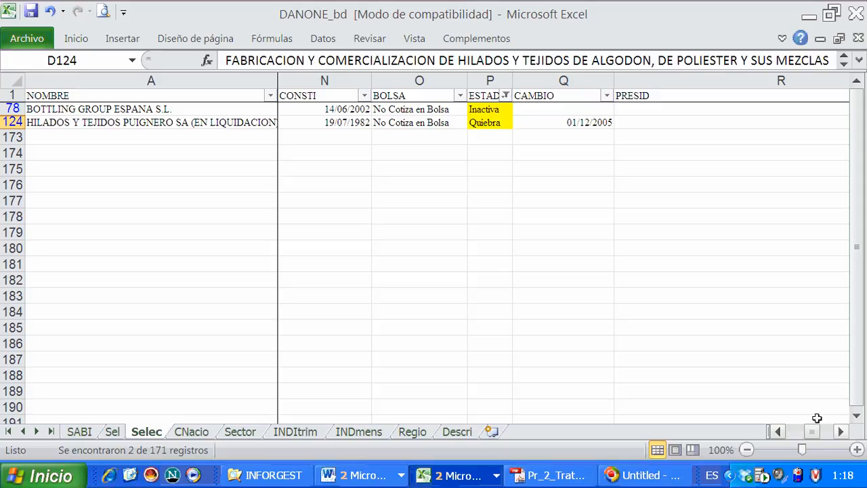
Switch to the Pr2_IBD document in Word and review the data-transformation criteria preceding the ESTADO variable section
left_click(364, 474)
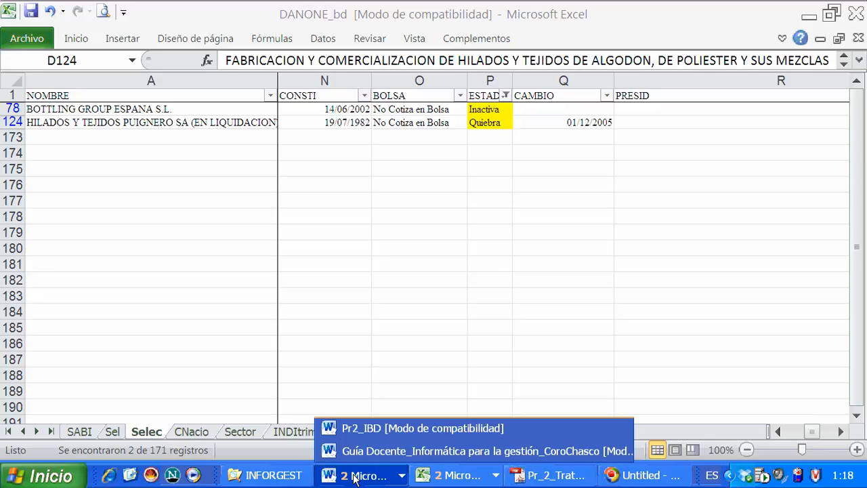
left_click(369, 430)
scroll(433, 335, "up", 8)
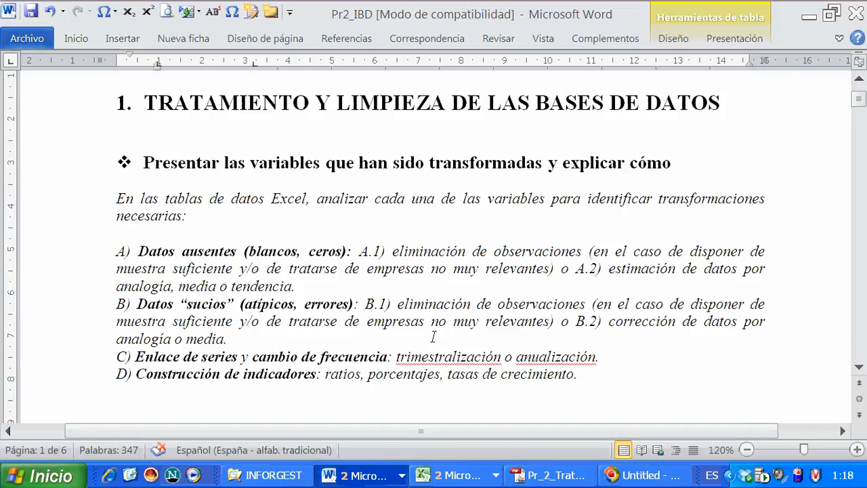
scroll(432, 336, "down", 1)
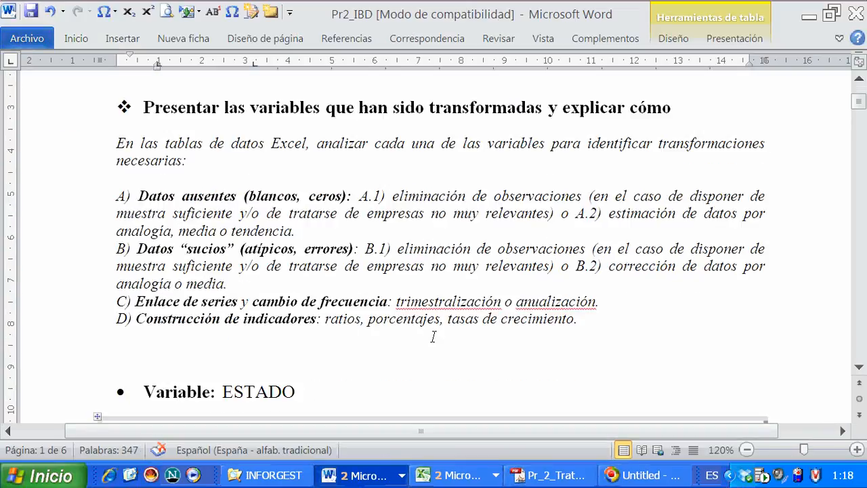